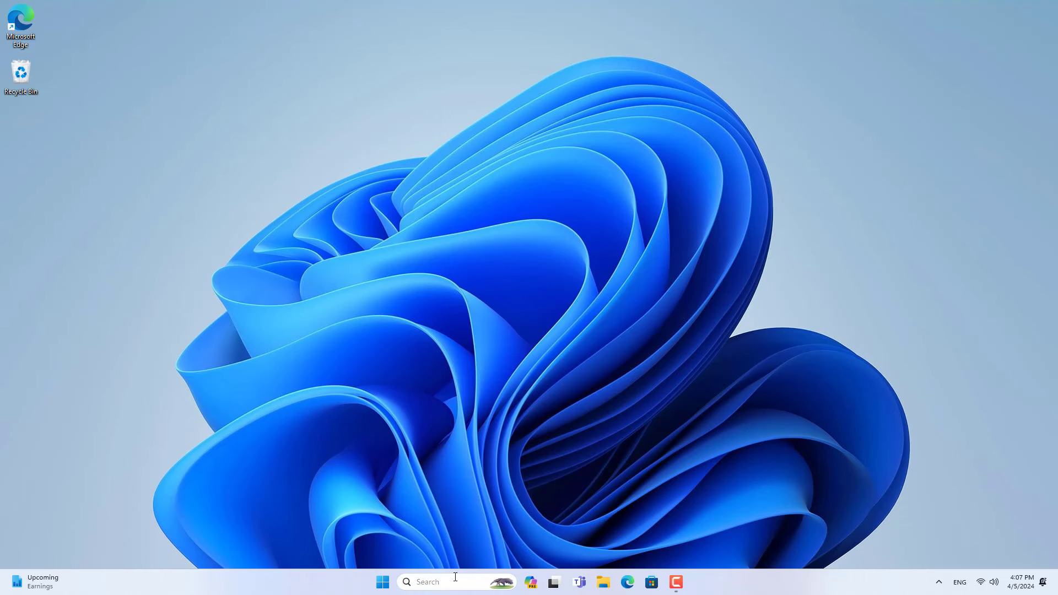
Step: Search Windows for ncpa.cpl
{"action": "left_click", "coordinate": [455, 577]}
{"action": "type", "text": "nc"}
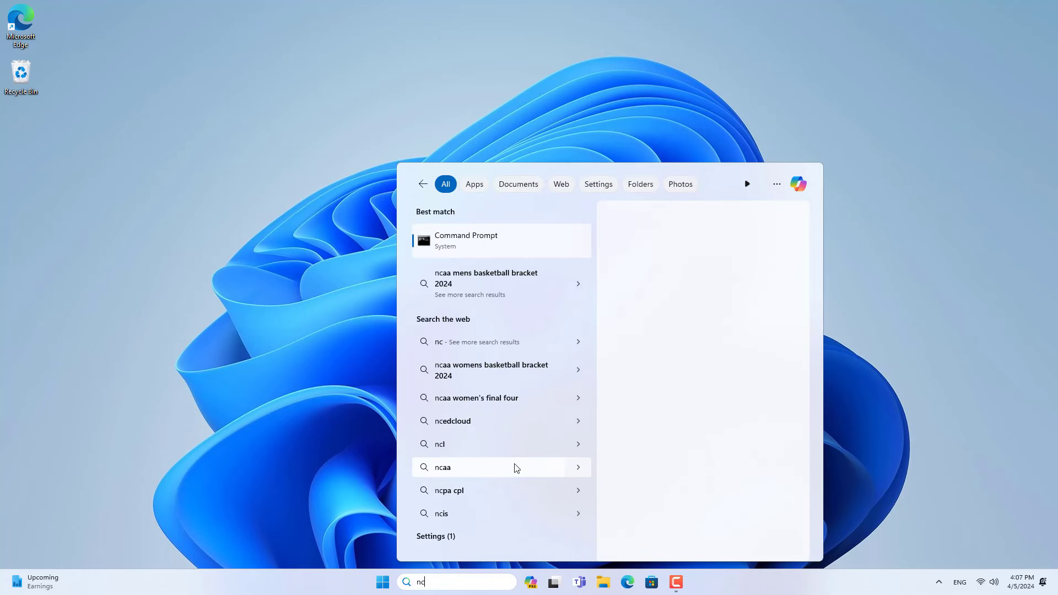
{"action": "type", "text": "pa.cpl"}
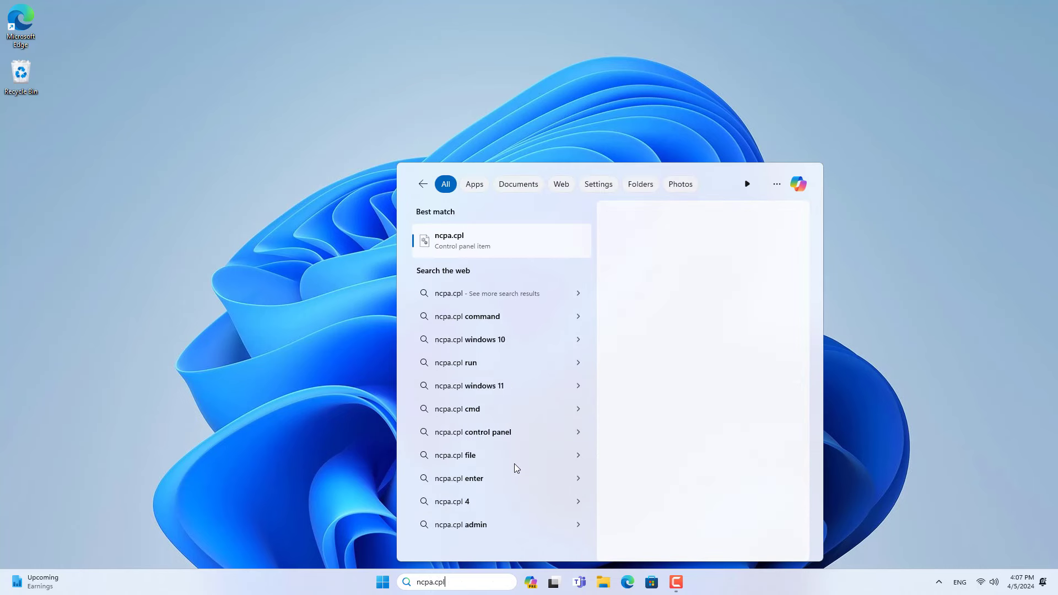
{"action": "left_click_drag", "start_coordinate": [471, 581], "coordinate": [371, 580]}
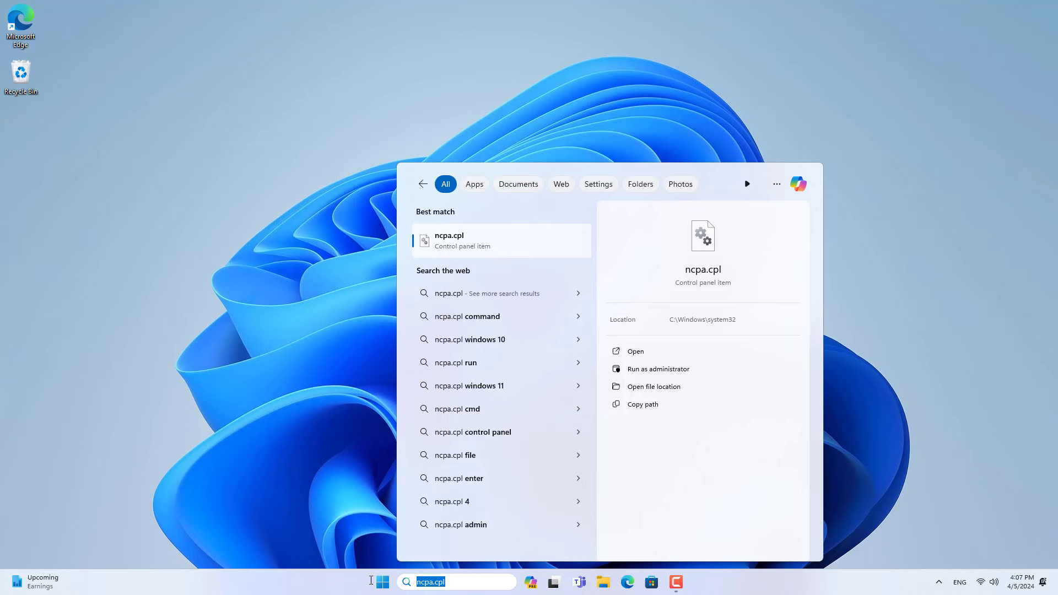
Step: Open Network Connections and show the NETGEAR Wi-Fi security key under Wireless Properties > Security
{"action": "left_click", "coordinate": [697, 250]}
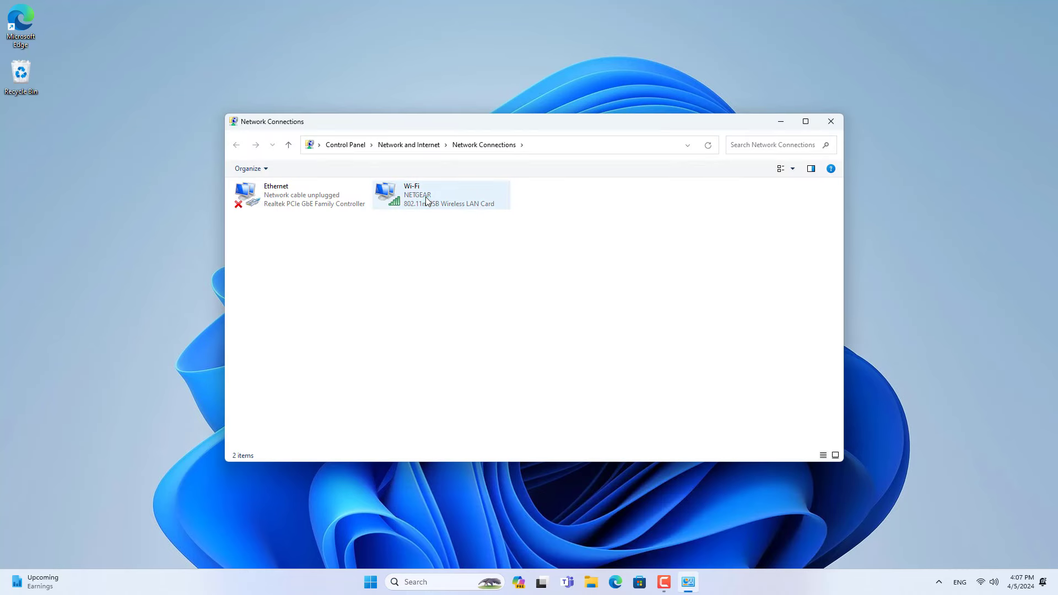
{"action": "right_click", "coordinate": [415, 197]}
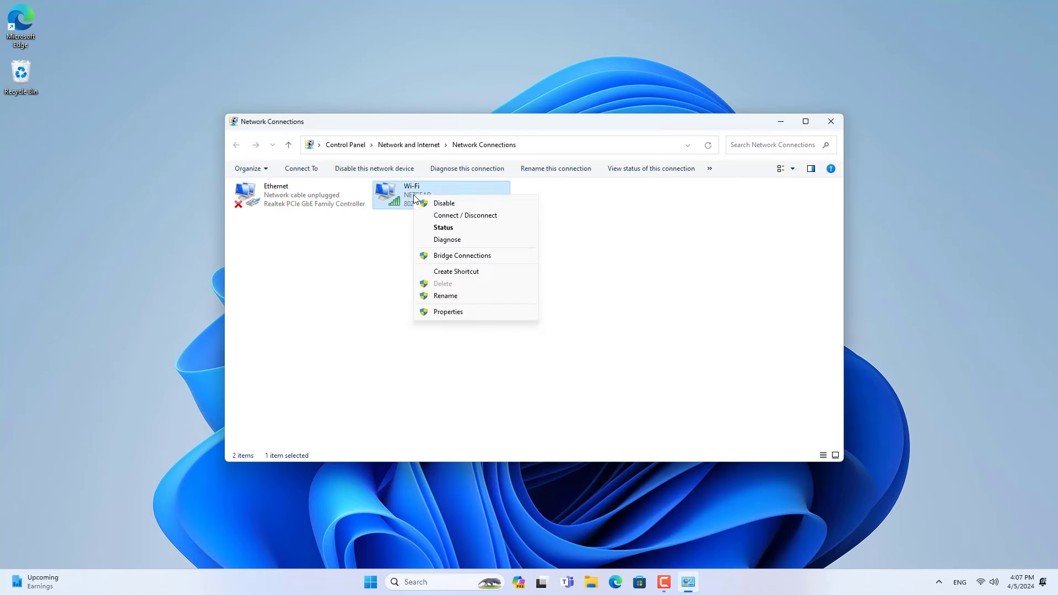
{"action": "left_click", "coordinate": [444, 227]}
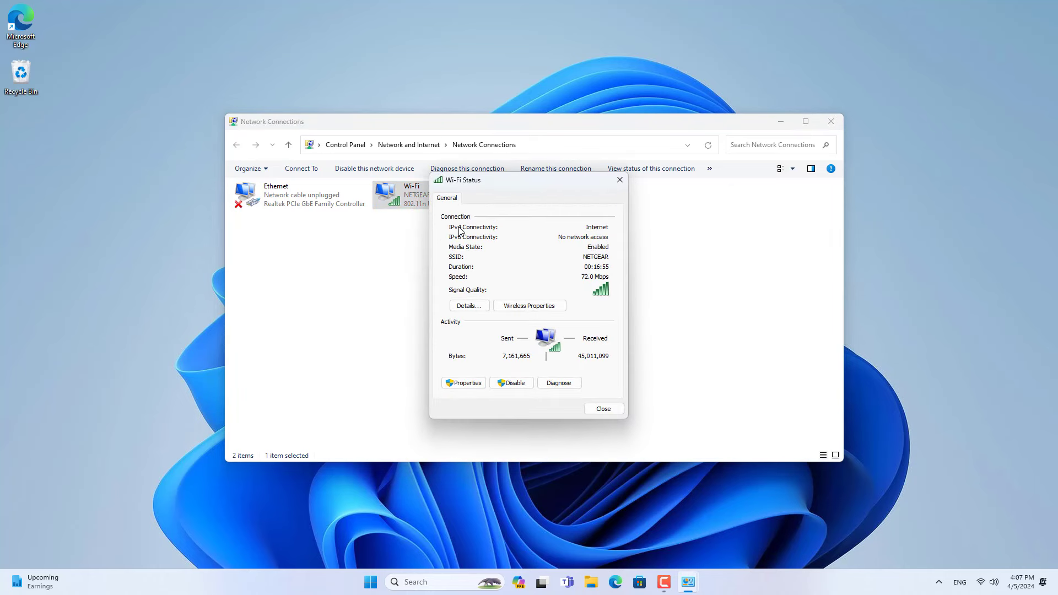
{"action": "left_click", "coordinate": [541, 307]}
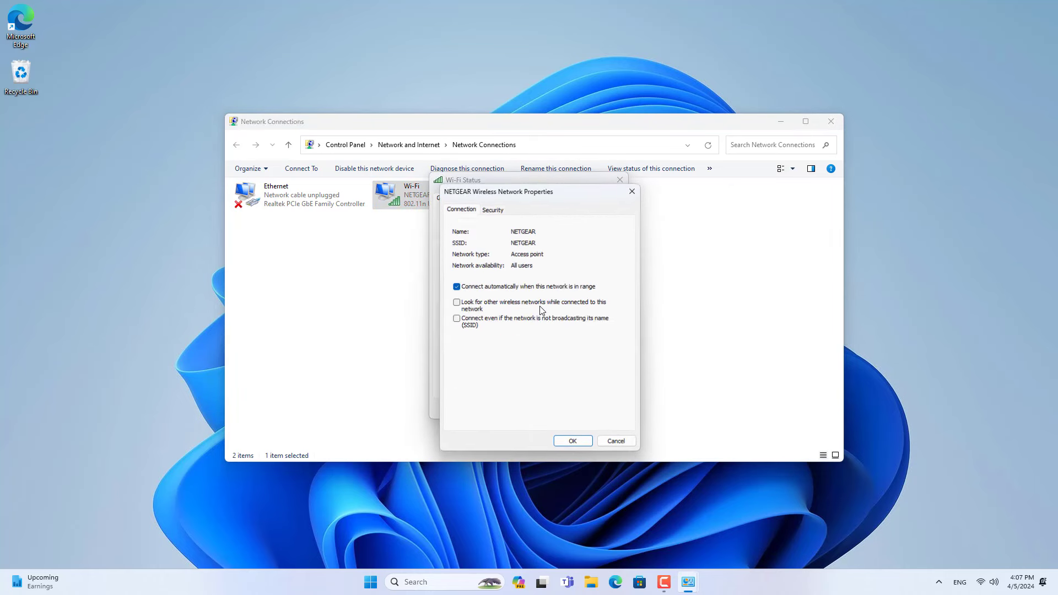
{"action": "left_click", "coordinate": [493, 208]}
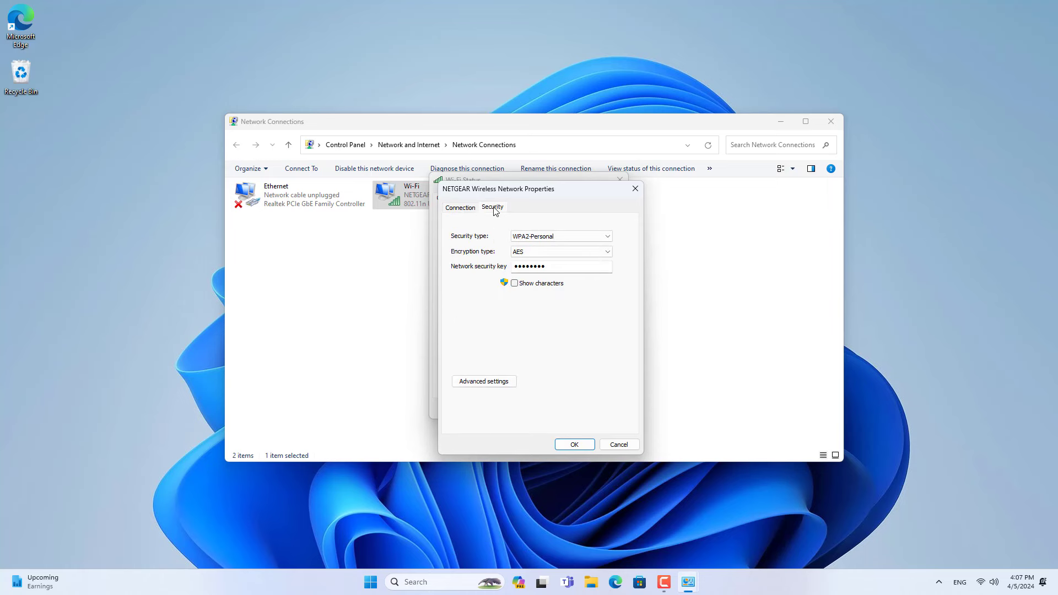
{"action": "left_click", "coordinate": [515, 284]}
{"action": "double_click", "coordinate": [521, 266]}
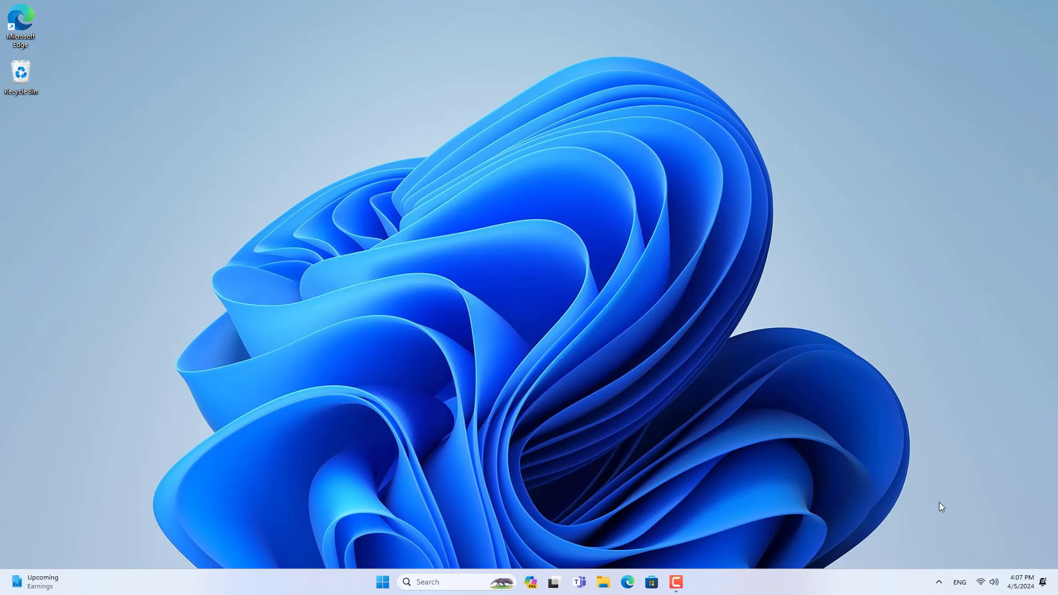
Step: Go from the Quick Settings Wi-Fi list to More Wi-Fi settings
{"action": "left_click", "coordinate": [981, 582]}
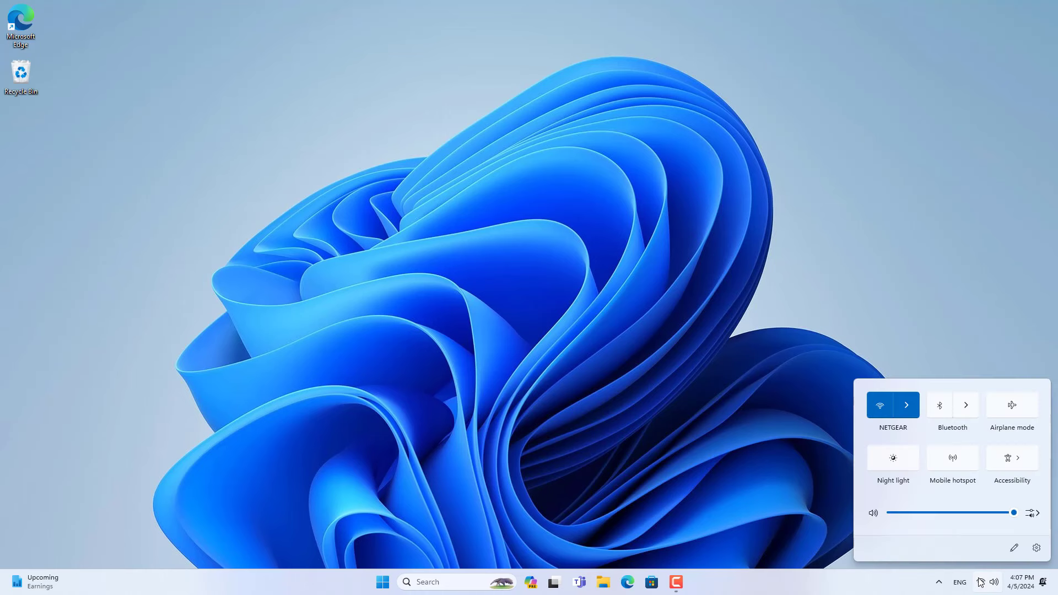
{"action": "left_click", "coordinate": [915, 410]}
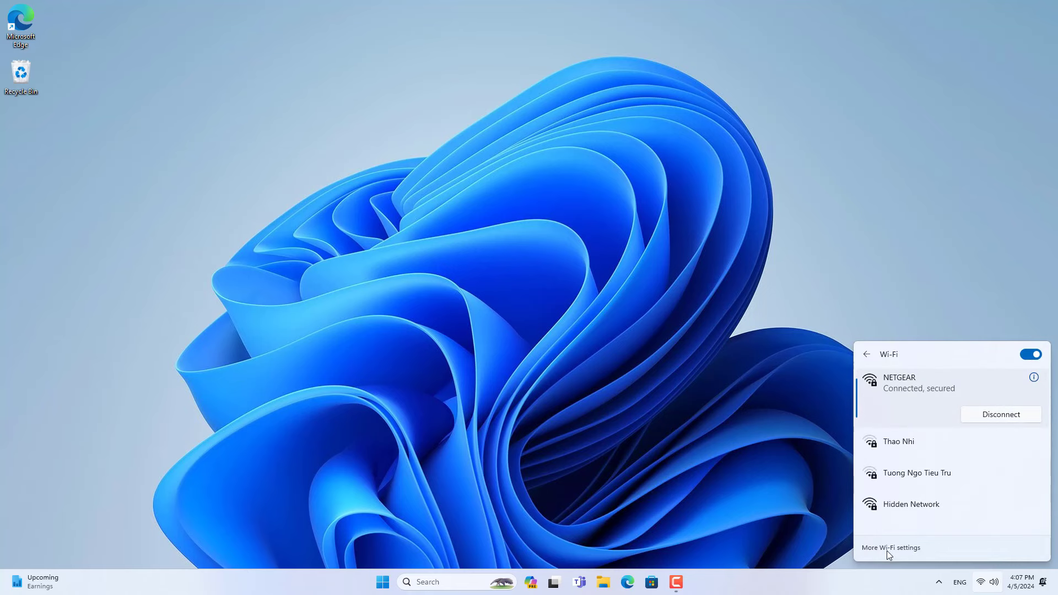
{"action": "left_click", "coordinate": [907, 548]}
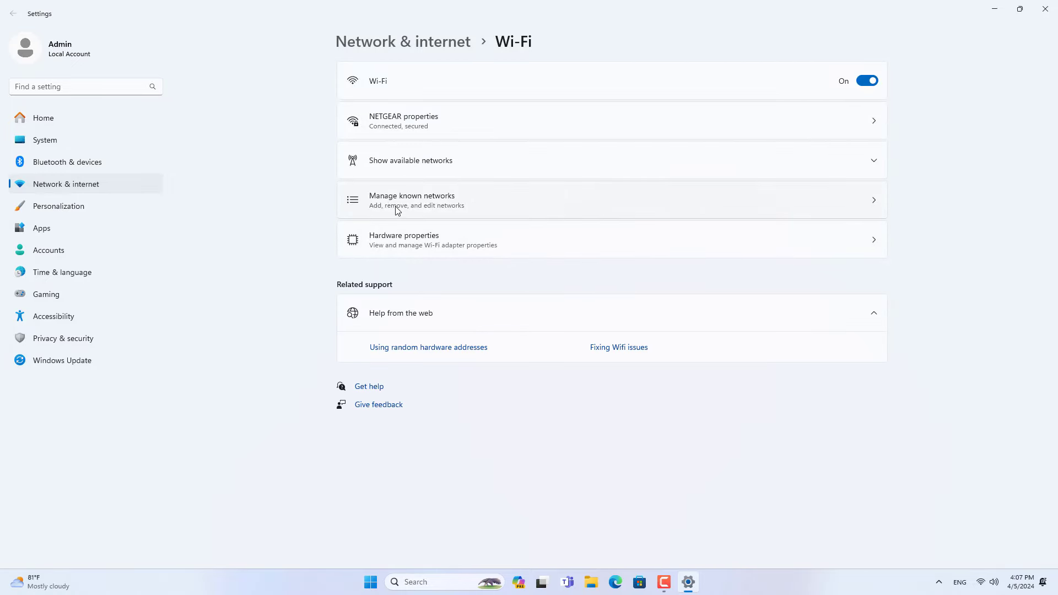
Step: In Manage known networks, view the NETGEAR network's saved security key
{"action": "left_click", "coordinate": [415, 202]}
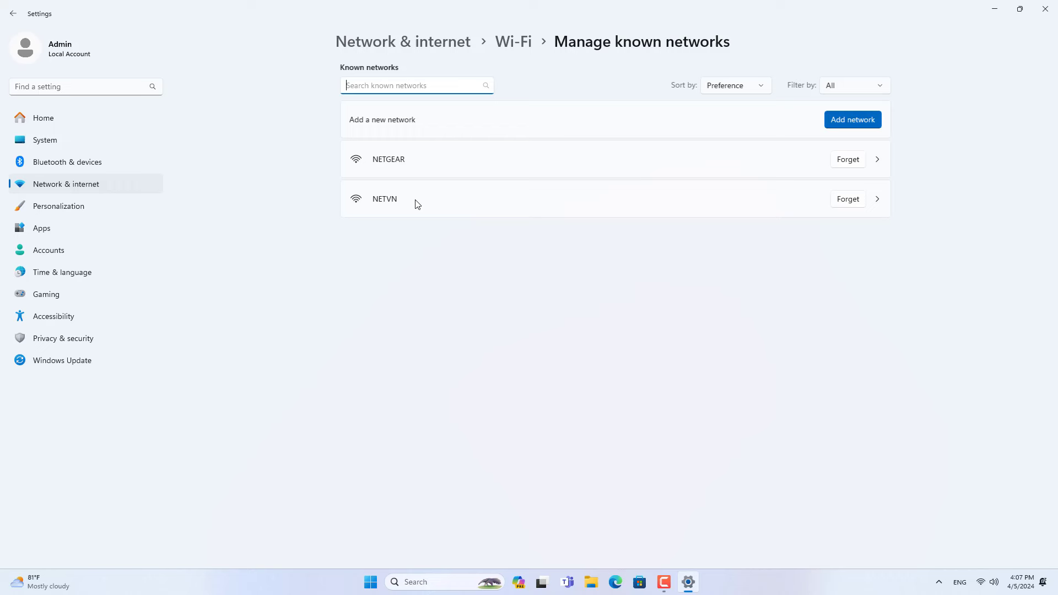
{"action": "left_click", "coordinate": [874, 160]}
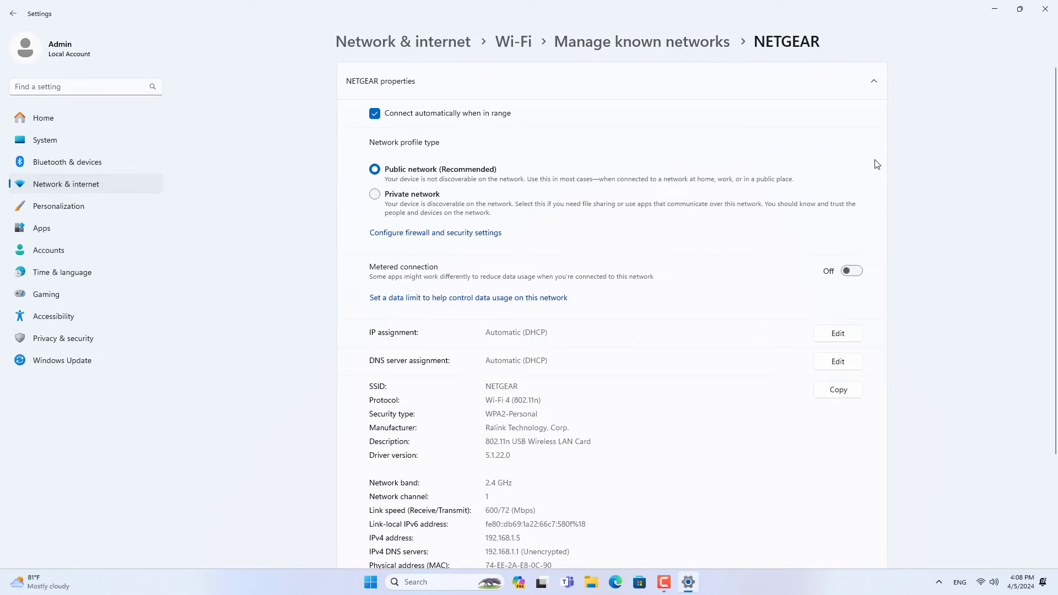
{"action": "scroll", "coordinate": [771, 238], "scroll_direction": "down", "scroll_amount": 3}
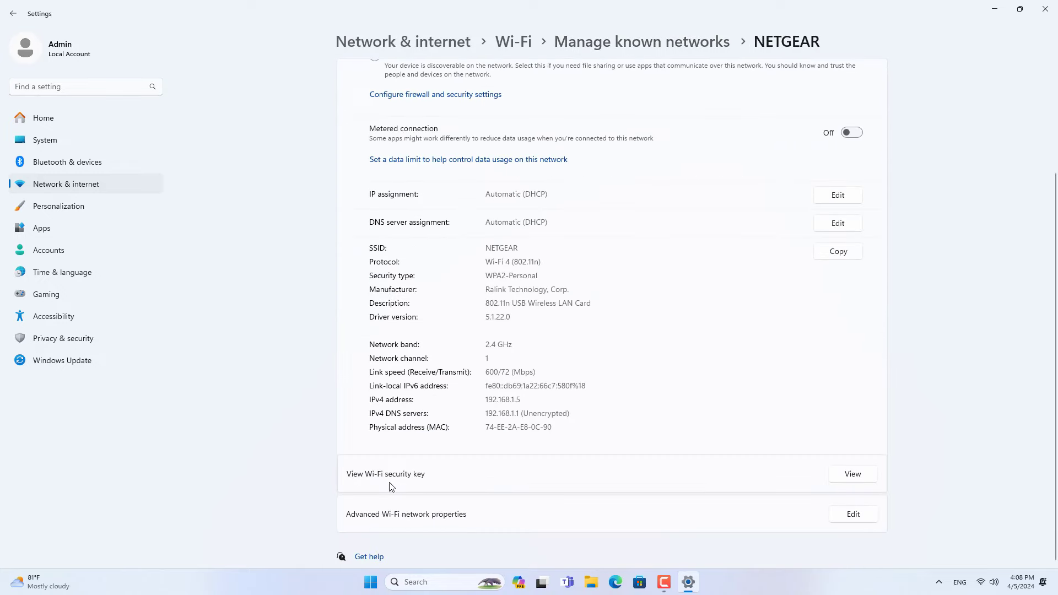
{"action": "left_click", "coordinate": [853, 474]}
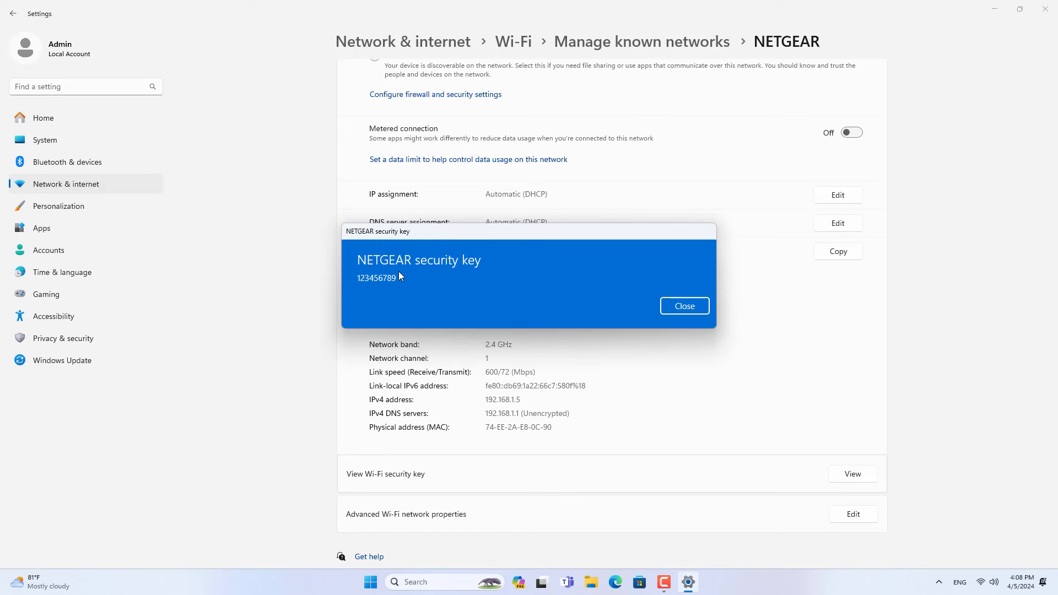
{"action": "left_click", "coordinate": [706, 305]}
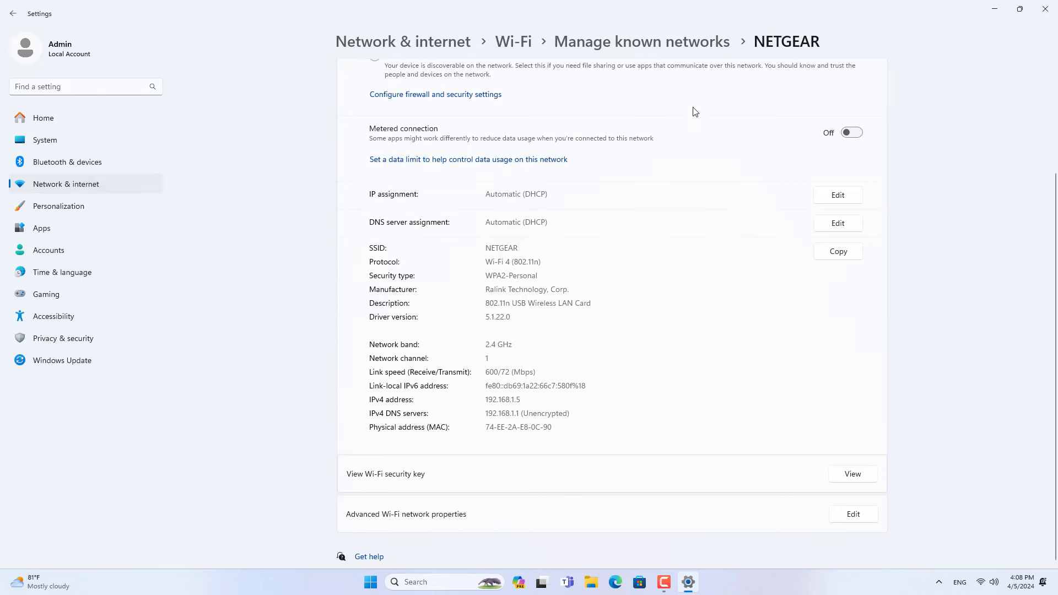
{"action": "left_click", "coordinate": [617, 42]}
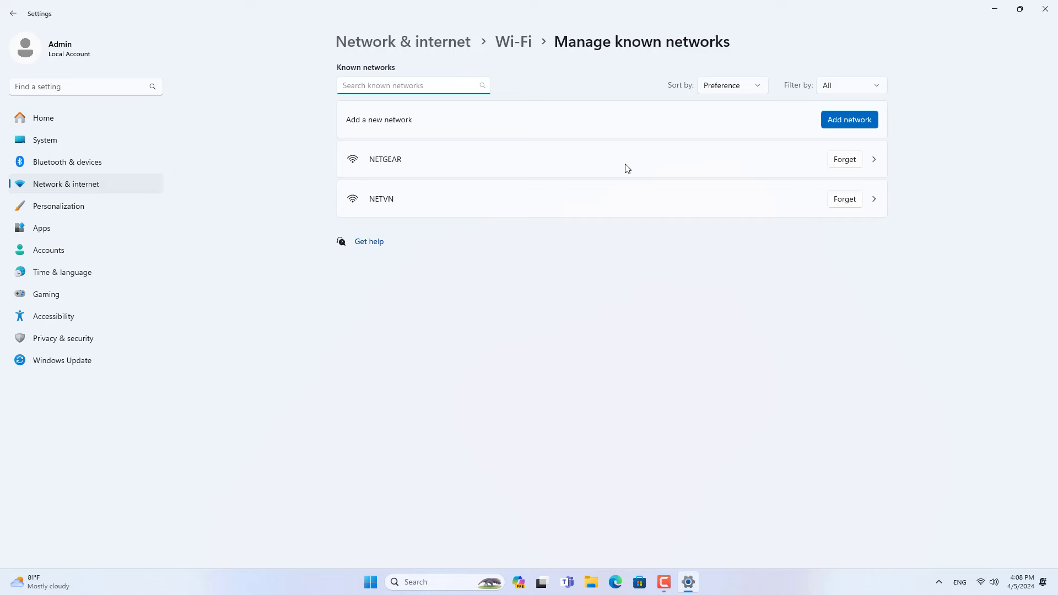
Step: View the NETVN network's security key, then run cmd as administrator
{"action": "left_click", "coordinate": [874, 202]}
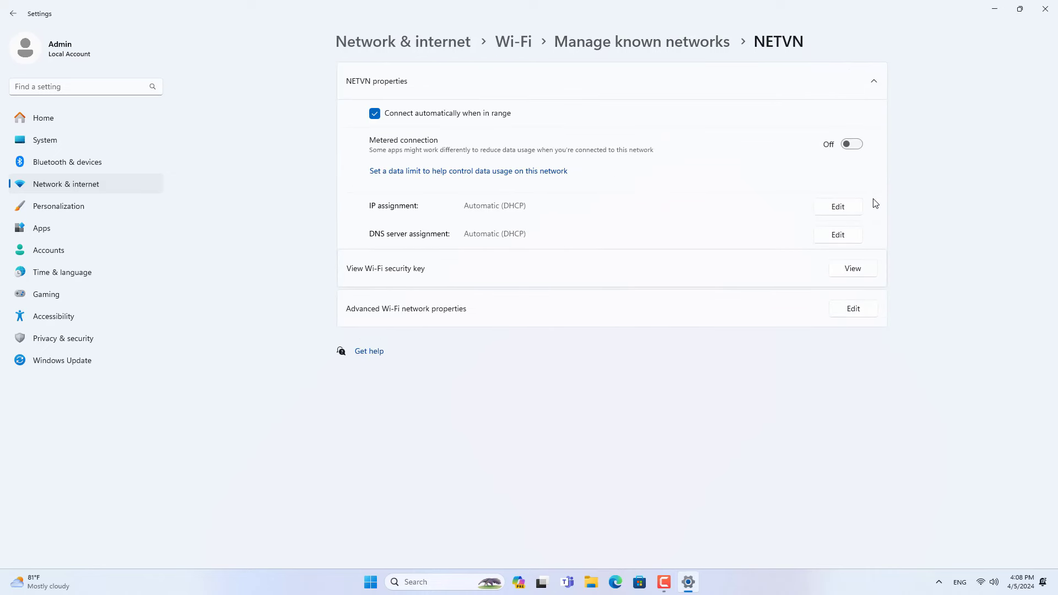
{"action": "left_click", "coordinate": [868, 274]}
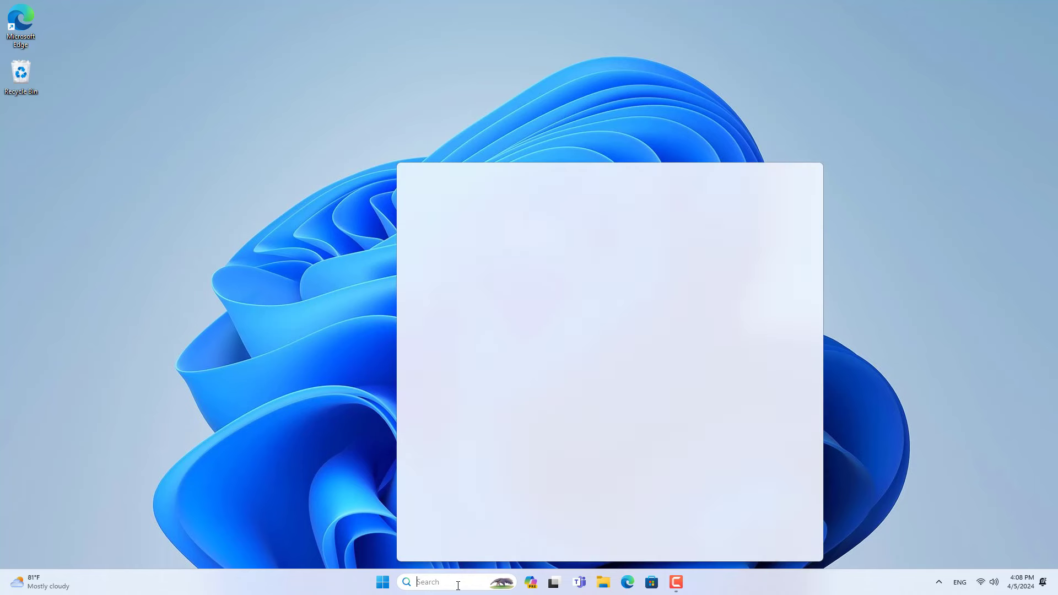
{"action": "type", "text": "cmd"}
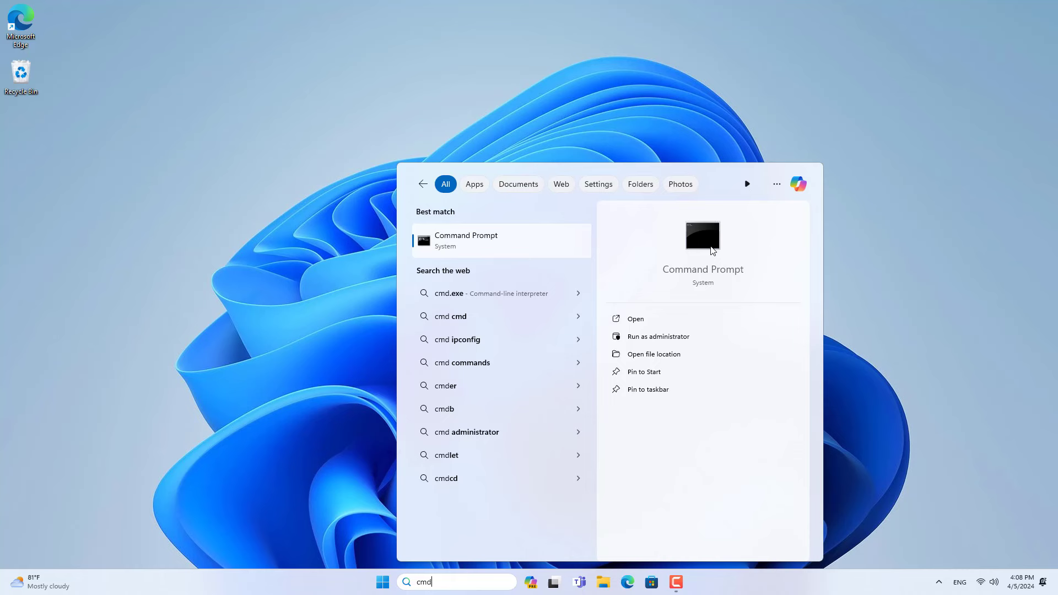
{"action": "left_click", "coordinate": [658, 336]}
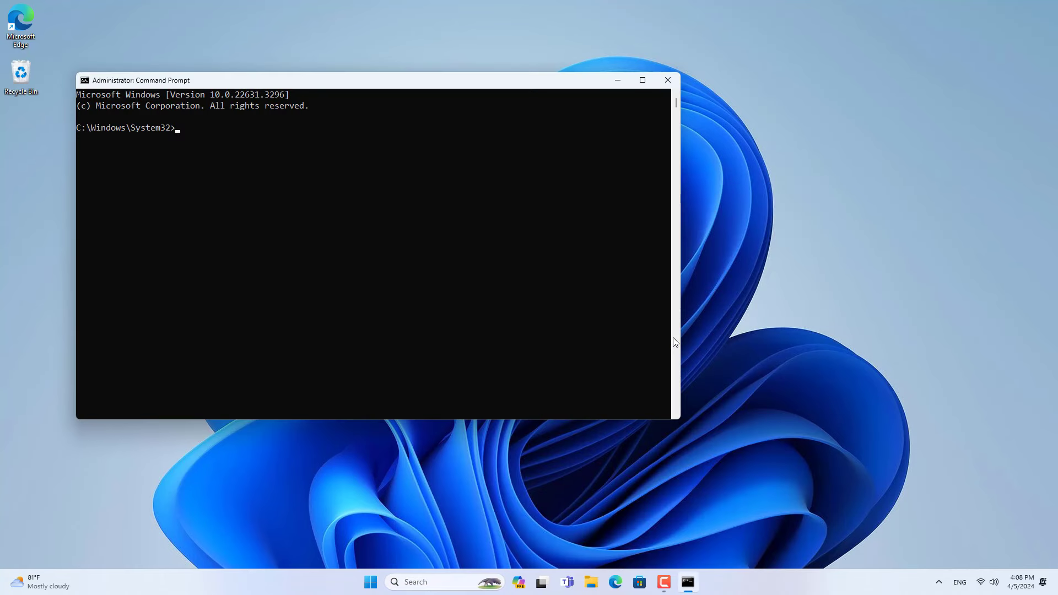
Step: Run netsh wlan show profile to list NETGEAR and NETVN, then start the name="" command
{"action": "type", "text": "netsh wlan show profile"}
{"action": "left_click_drag", "start_coordinate": [177, 128], "coordinate": [302, 134]}
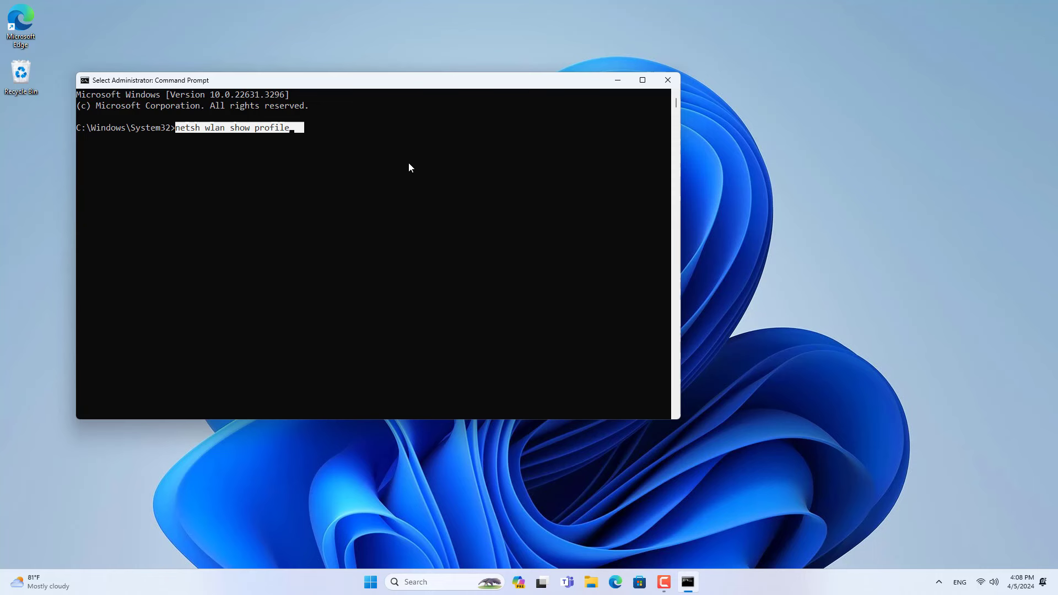
{"action": "key", "text": "Return"}
{"action": "key", "text": "Return"}
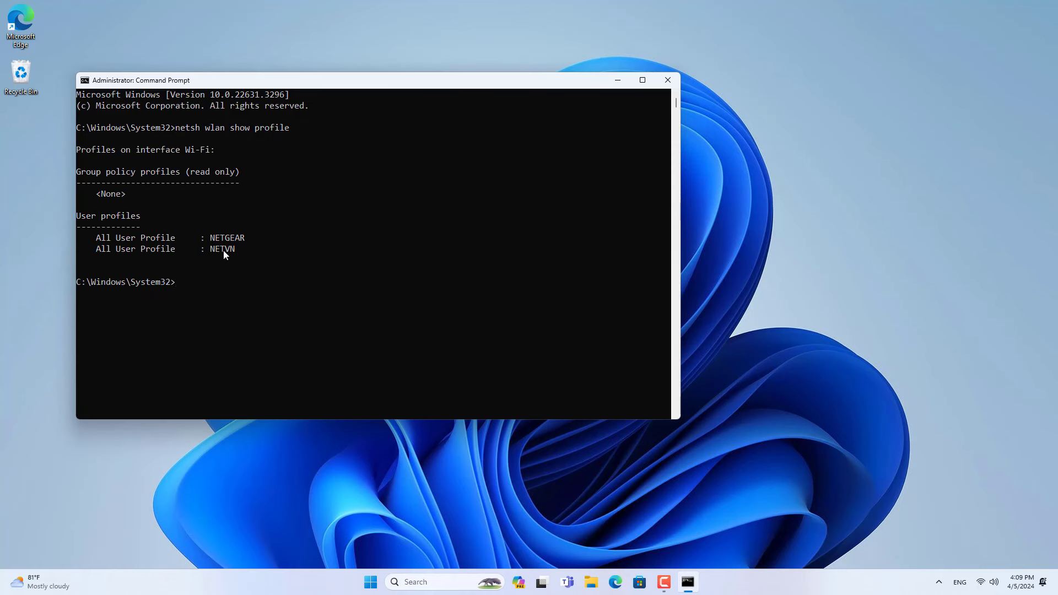
{"action": "left_click_drag", "start_coordinate": [210, 238], "coordinate": [248, 252]}
{"action": "key", "text": "Return"}
{"action": "key", "text": "Up"}
{"action": "type", "text": "name=\"\""}
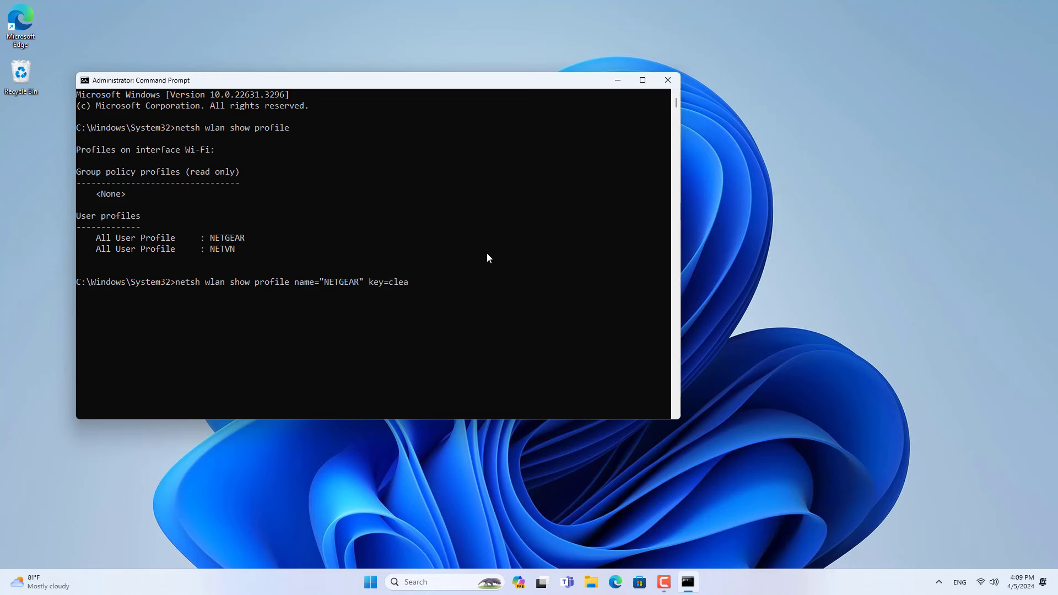
Step: Run netsh wlan show profile name="NETGEAR" key=clear and highlight its Key Content line
{"action": "left_click_drag", "start_coordinate": [177, 282], "coordinate": [455, 284]}
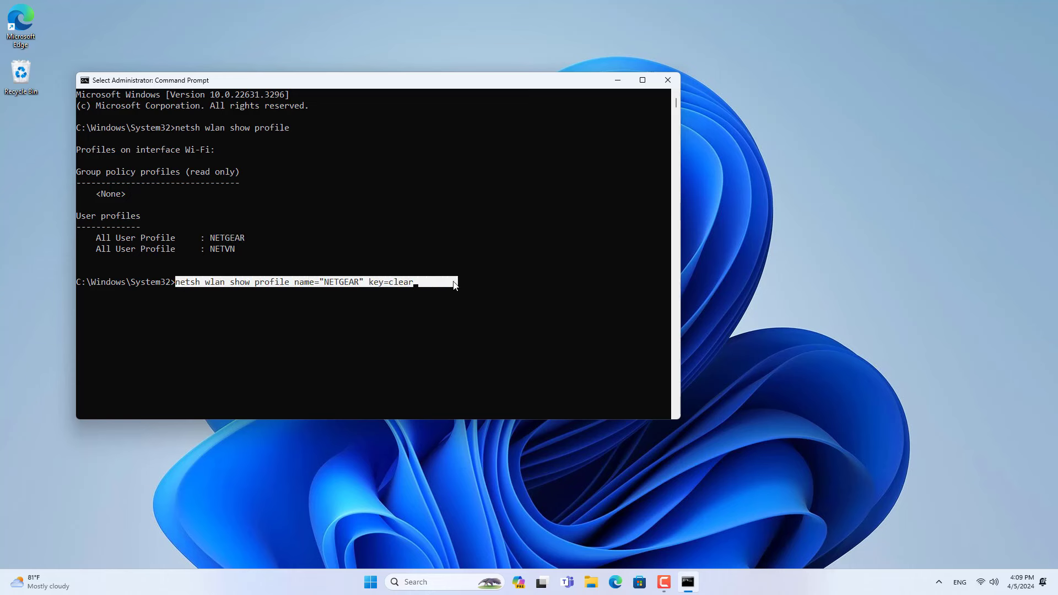
{"action": "left_click_drag", "start_coordinate": [320, 282], "coordinate": [359, 285]}
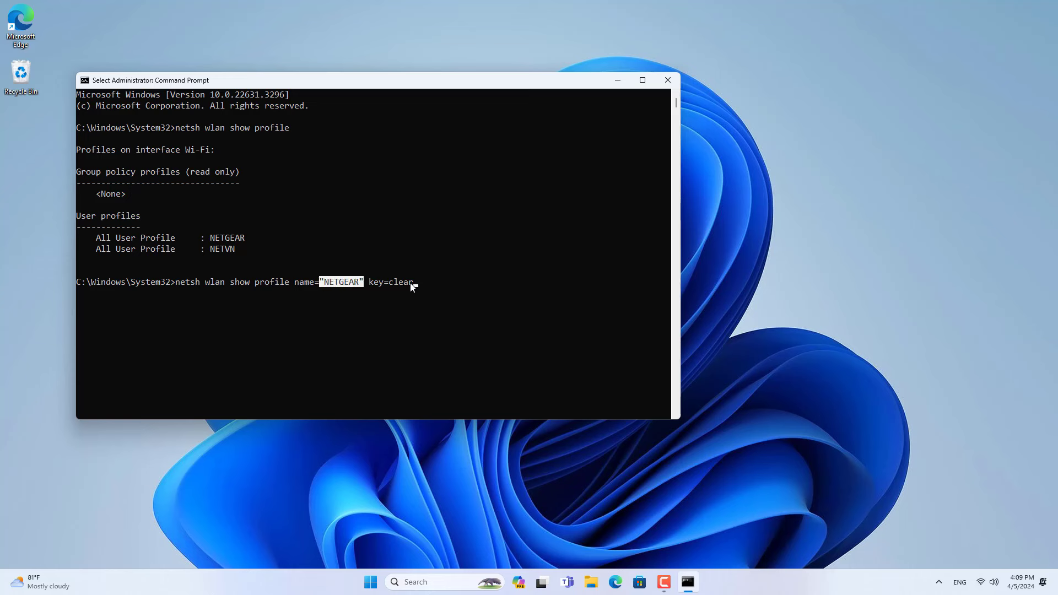
{"action": "left_click", "coordinate": [456, 284]}
{"action": "key", "text": "Return"}
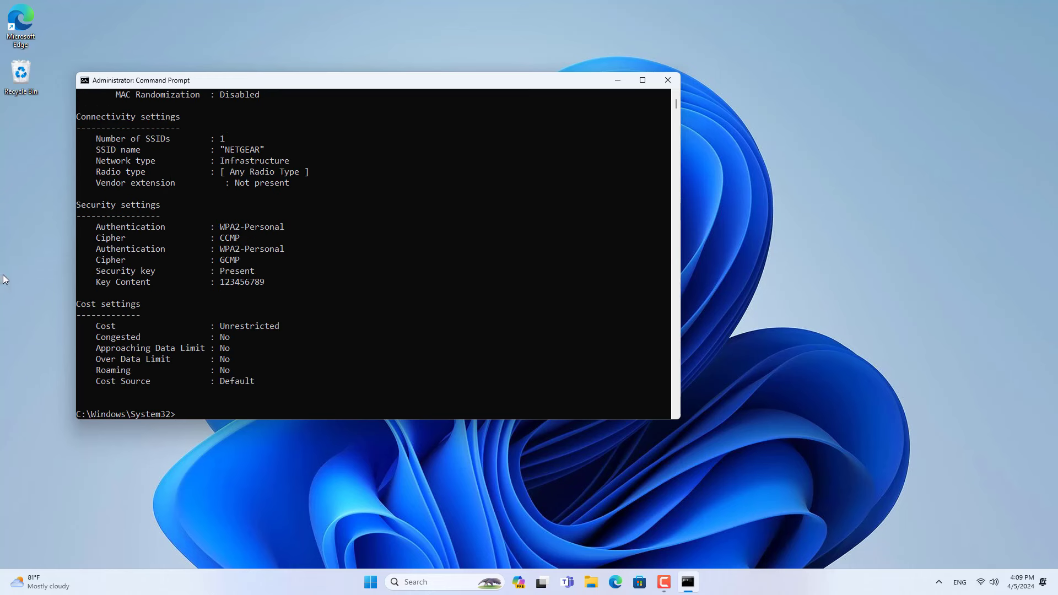
{"action": "left_click_drag", "start_coordinate": [97, 281], "coordinate": [279, 284]}
{"action": "key", "text": "Return"}
Step: Edit the recalled netsh command, replacing NETGEAR with the copied NETVN profile name
{"action": "key", "text": "Up"}
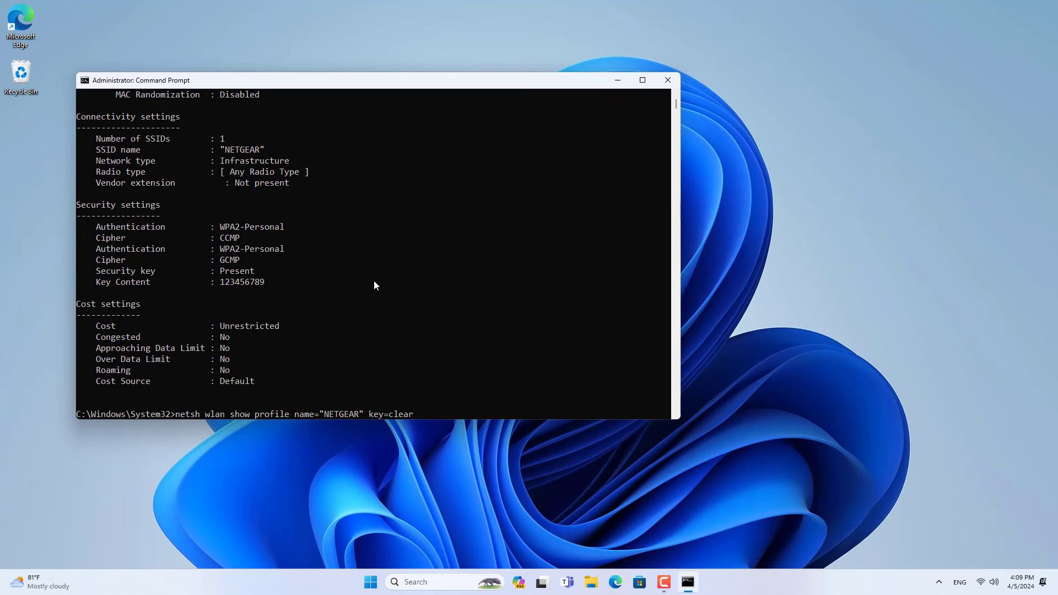
{"action": "key", "text": "Left"}
{"action": "key", "text": "Left"}
{"action": "key", "text": "Left"}
{"action": "key", "text": "Left"}
{"action": "key", "text": "Left"}
{"action": "key", "text": "Left"}
{"action": "key", "text": "Left"}
{"action": "key", "text": "Left"}
{"action": "key", "text": "Left"}
{"action": "key", "text": "Left"}
{"action": "key", "text": "Left"}
{"action": "key", "text": "BackSpace"}
{"action": "key", "text": "BackSpace"}
{"action": "key", "text": "BackSpace"}
{"action": "key", "text": "BackSpace"}
{"action": "key", "text": "BackSpace"}
{"action": "key", "text": "BackSpace"}
{"action": "key", "text": "BackSpace"}
{"action": "scroll", "coordinate": [380, 281], "scroll_direction": "up", "scroll_amount": 1}
{"action": "scroll", "coordinate": [382, 280], "scroll_direction": "up", "scroll_amount": 10}
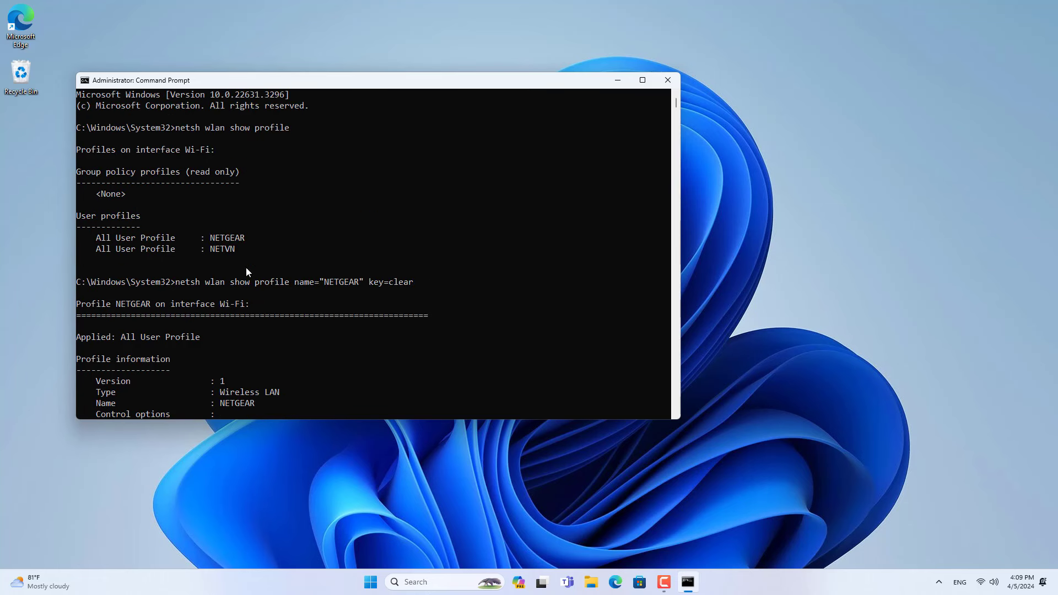
{"action": "left_click_drag", "start_coordinate": [214, 251], "coordinate": [237, 250]}
{"action": "key", "text": "ctrl+c"}
{"action": "scroll", "coordinate": [479, 319], "scroll_direction": "down", "scroll_amount": 11}
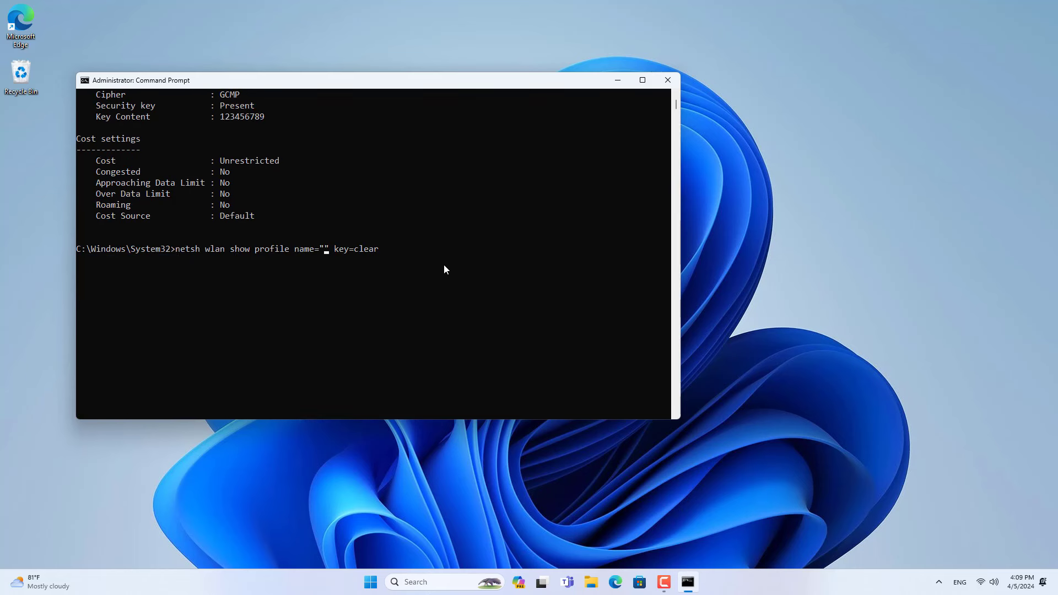
{"action": "key", "text": "ctrl+v"}
Step: Run the NETVN command and highlight its Key Content password and network name
{"action": "left_click_drag", "start_coordinate": [177, 249], "coordinate": [438, 253]}
{"action": "left_click_drag", "start_coordinate": [322, 250], "coordinate": [355, 250]}
{"action": "key", "text": "ctrl+c"}
{"action": "key", "text": "Return"}
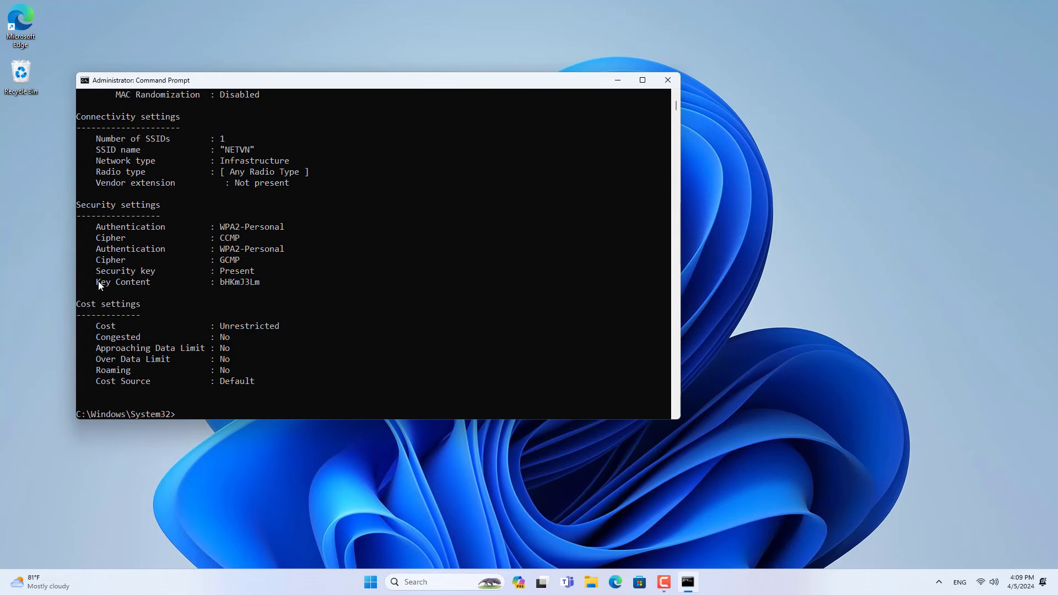
{"action": "left_click_drag", "start_coordinate": [98, 281], "coordinate": [295, 282]}
{"action": "left_click_drag", "start_coordinate": [220, 281], "coordinate": [295, 283]}
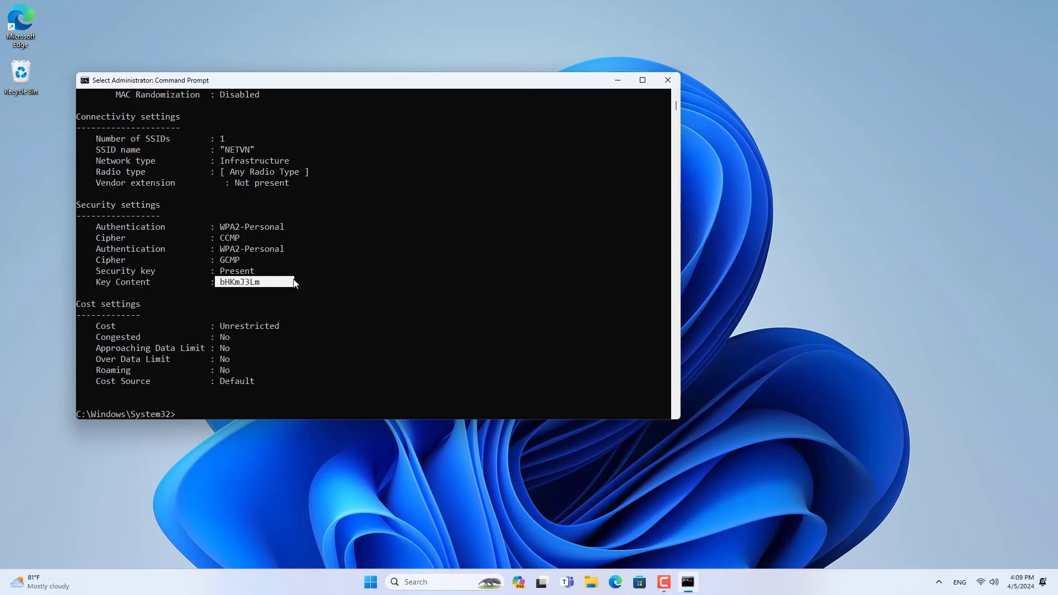
{"action": "left_click_drag", "start_coordinate": [220, 150], "coordinate": [265, 152]}
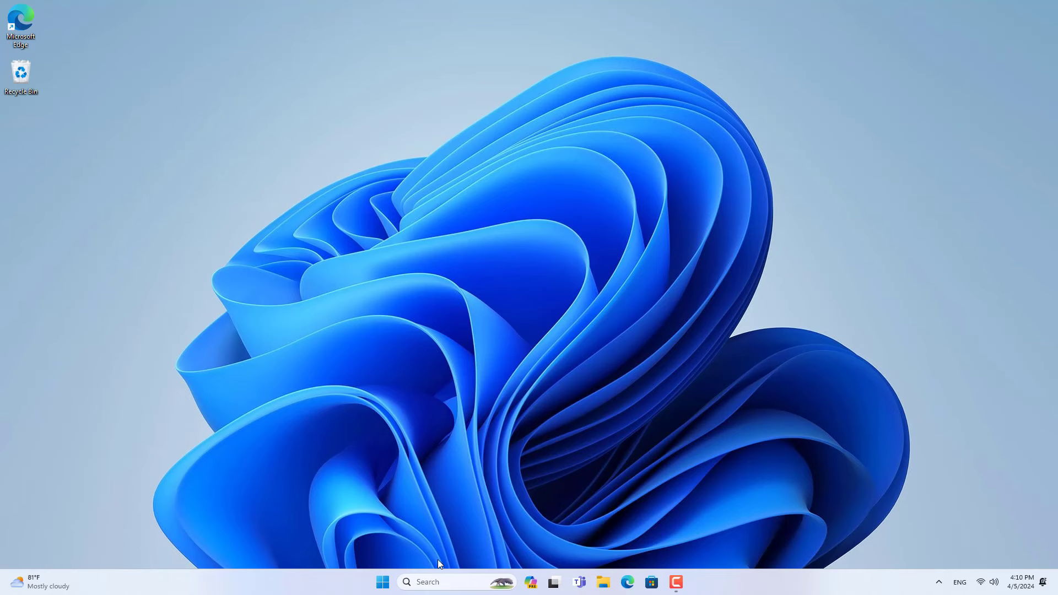
Step: Launch a new Command Prompt by searching for cmd
{"action": "left_click", "coordinate": [435, 582]}
{"action": "type", "text": "cmd"}
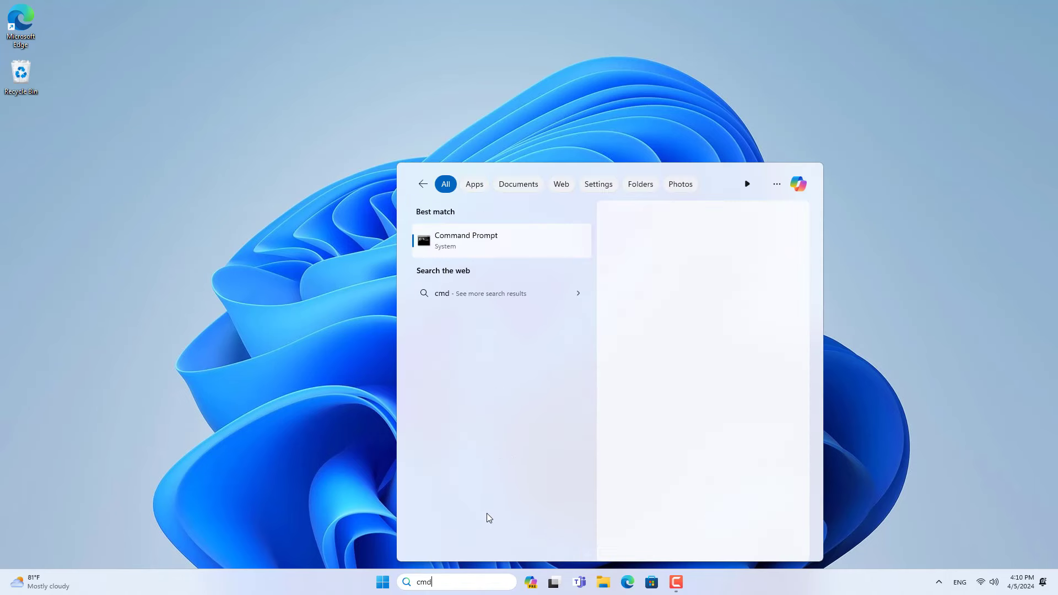
{"action": "key", "text": "Return"}
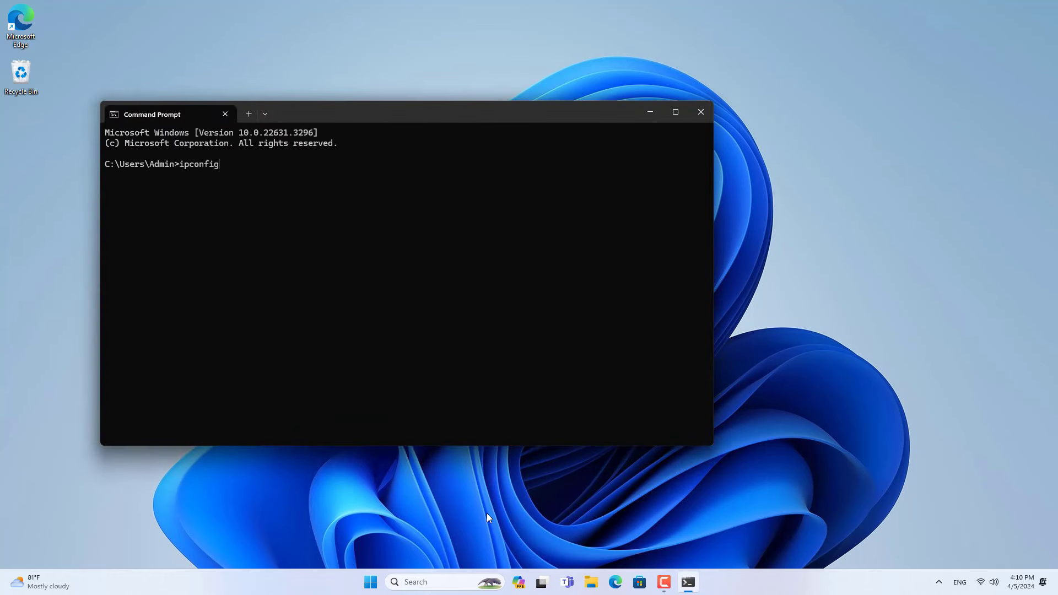
Step: Run ipconfig and highlight the Default Gateway address 192.168.1.1
{"action": "key", "text": "Return"}
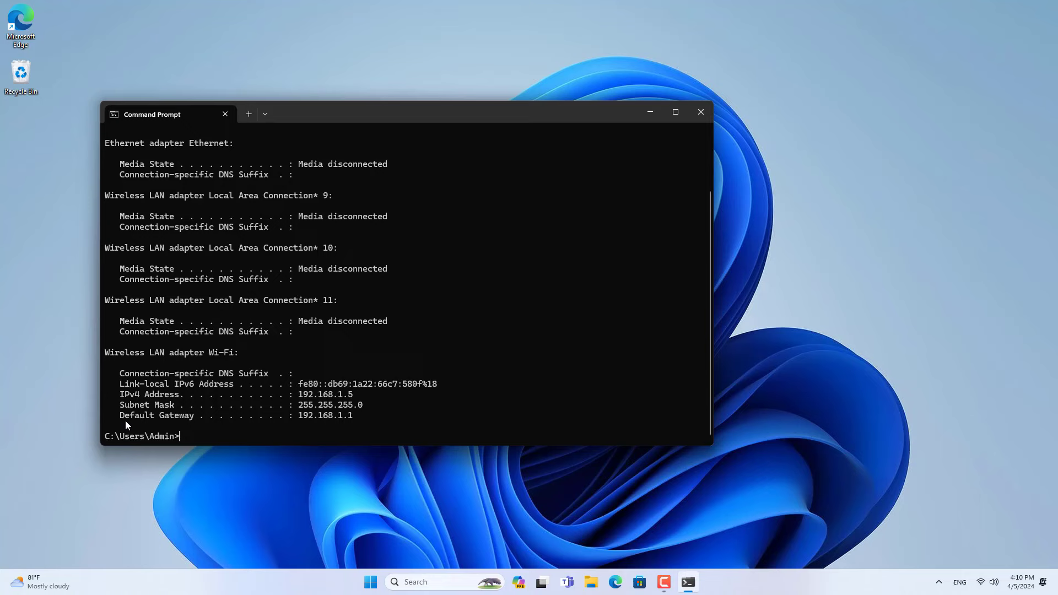
{"action": "left_click_drag", "start_coordinate": [120, 415], "coordinate": [395, 417]}
{"action": "left_click_drag", "start_coordinate": [299, 417], "coordinate": [351, 417]}
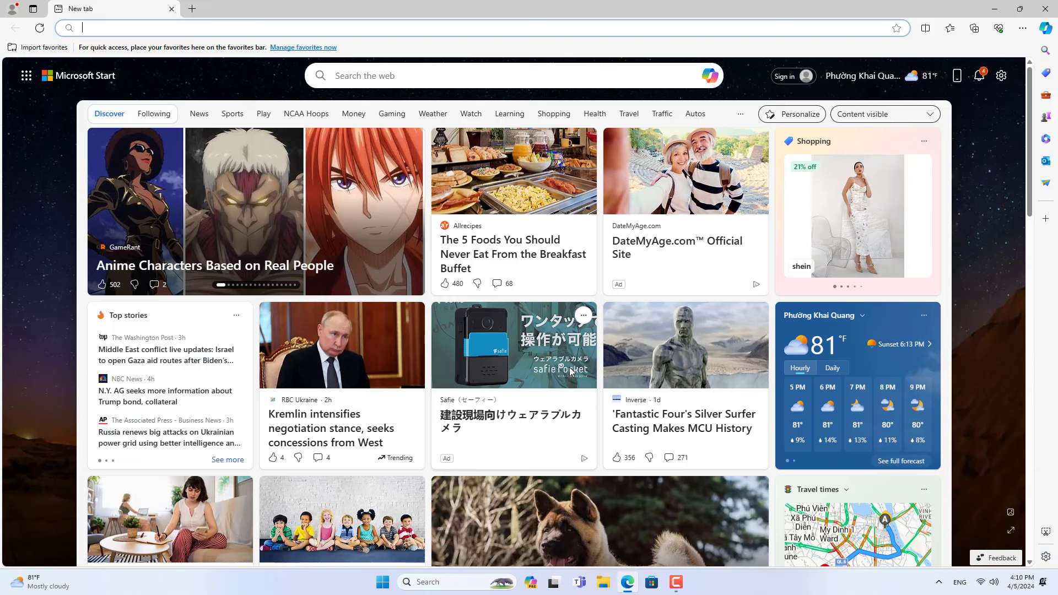
Step: Browse to 192.168.1.1 and highlight the 2.4GHz passphrase and the 5GHz network name and passphrase
{"action": "type", "text": "192.168.1.1"}
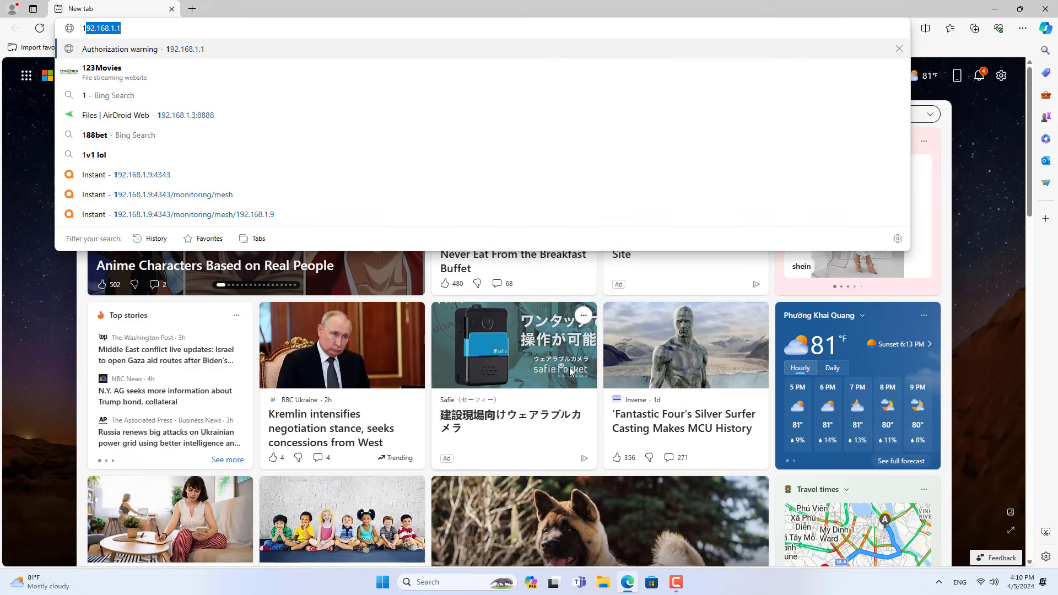
{"action": "key", "text": "Return"}
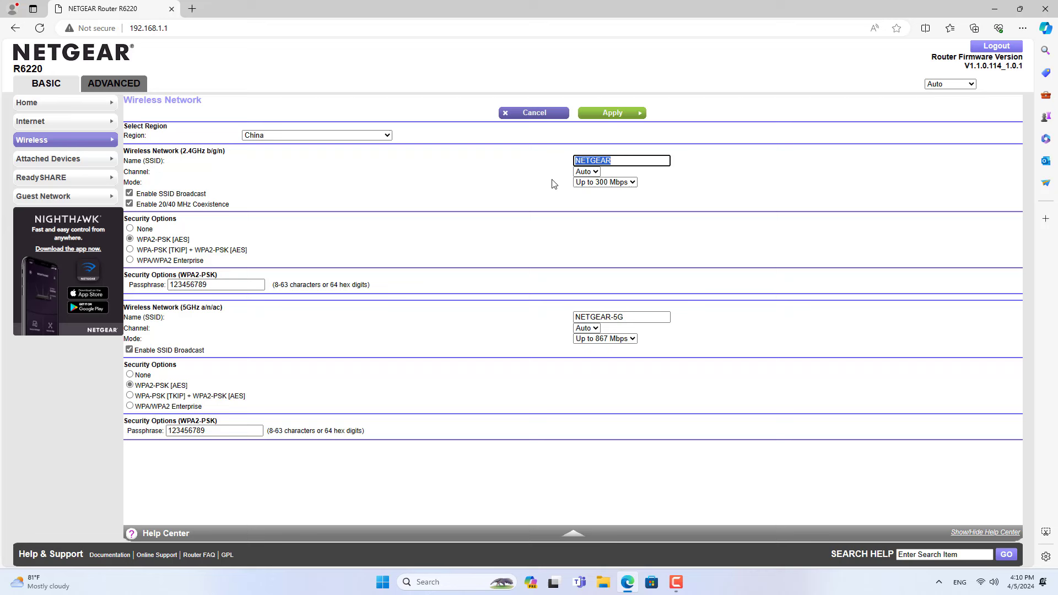
{"action": "double_click", "coordinate": [187, 285]}
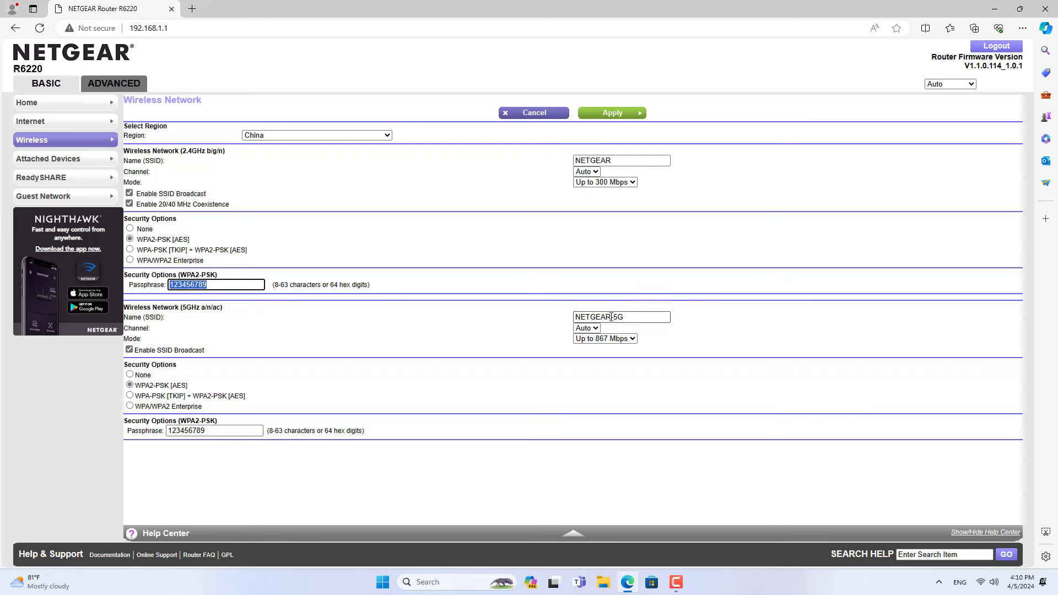
{"action": "double_click", "coordinate": [594, 317]}
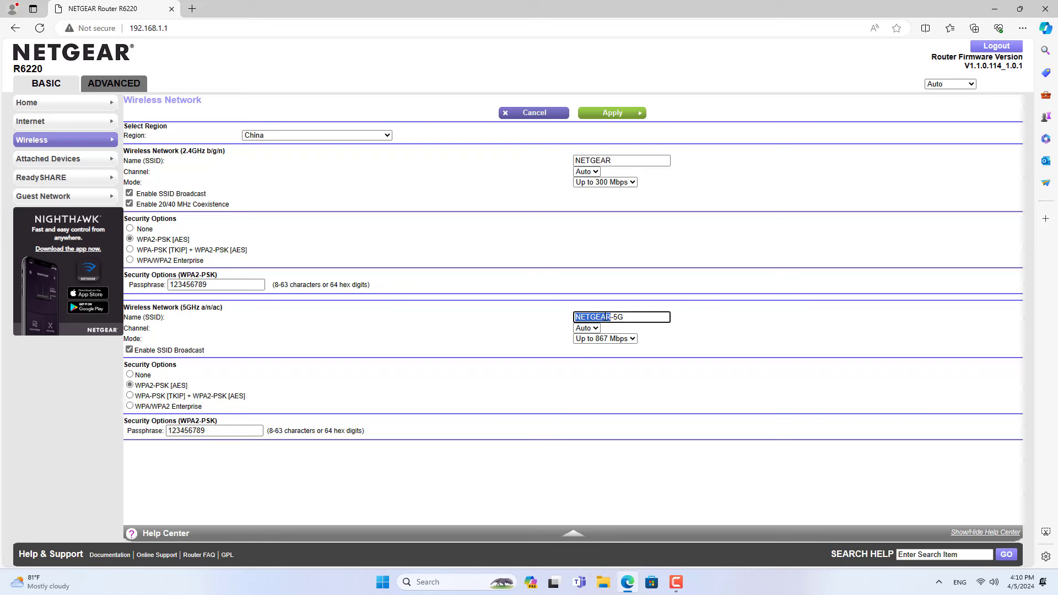
{"action": "double_click", "coordinate": [203, 431]}
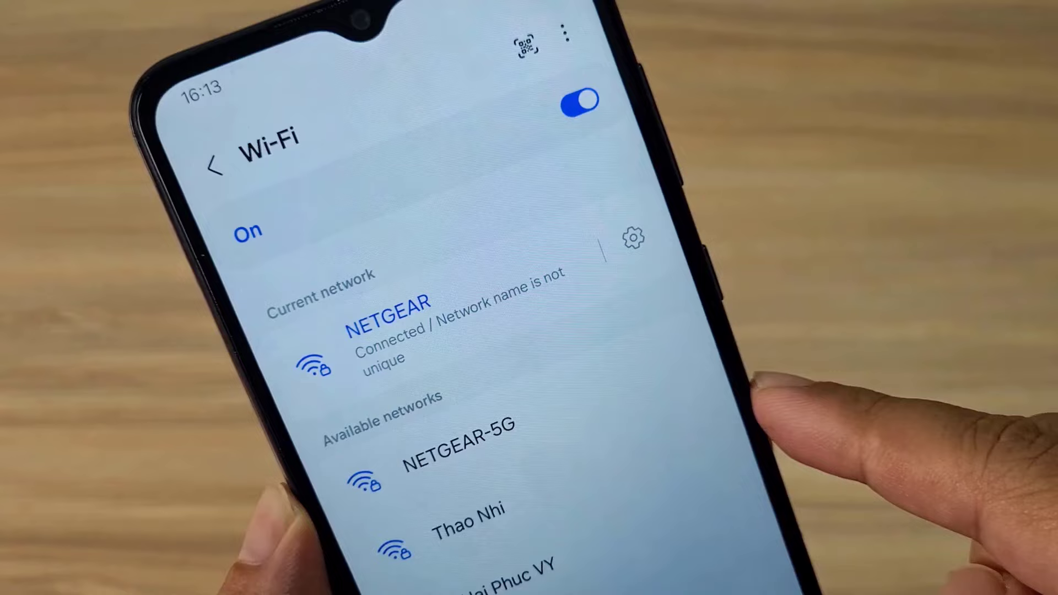
Step: Open NETGEAR's network details and reveal its masked password, triggering the unlock pattern prompt
{"action": "left_click", "coordinate": [633, 237]}
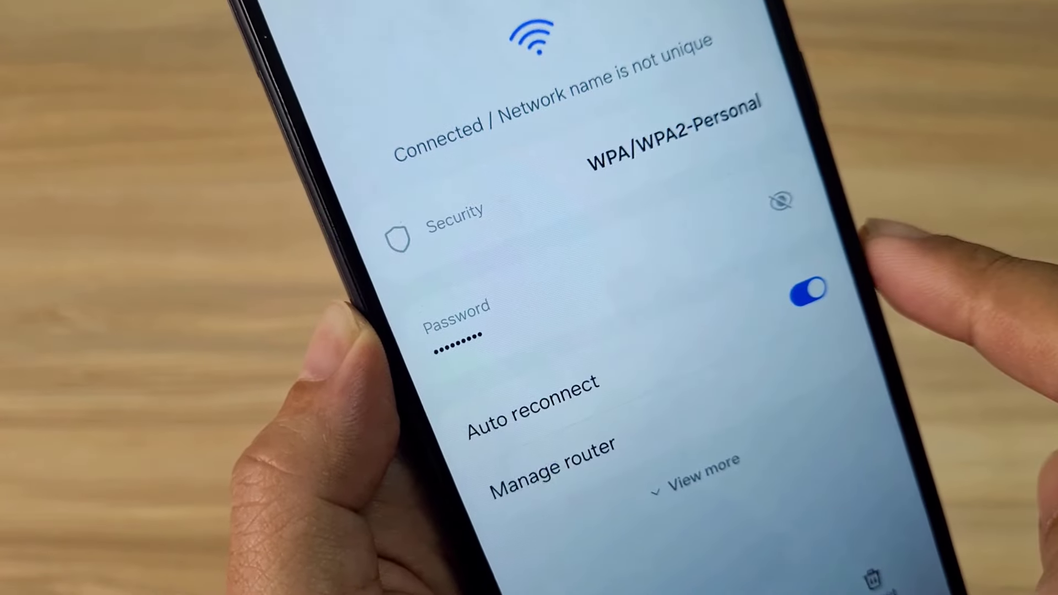
{"action": "left_click", "coordinate": [780, 201]}
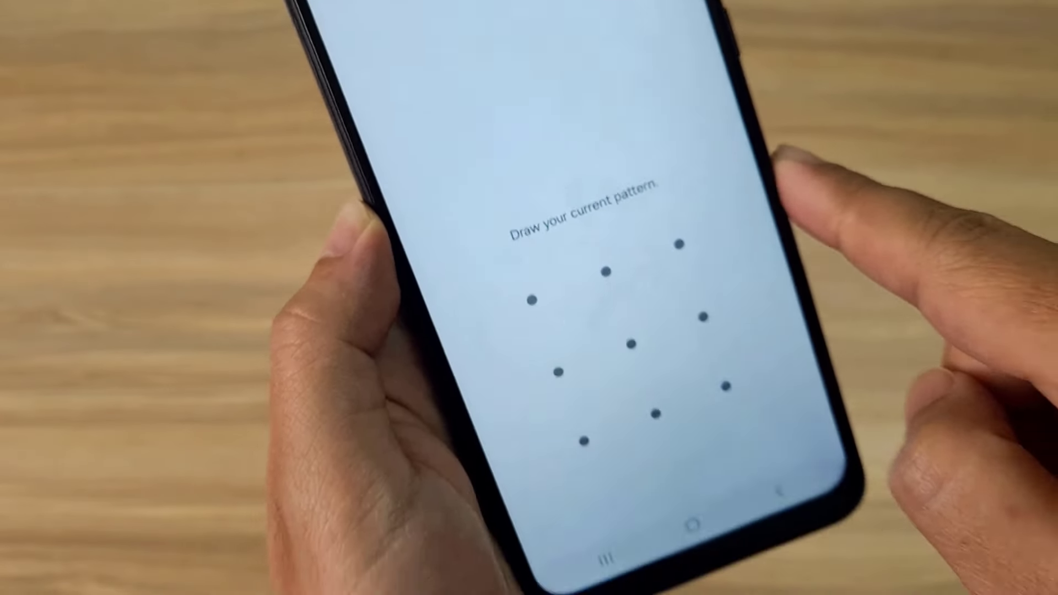